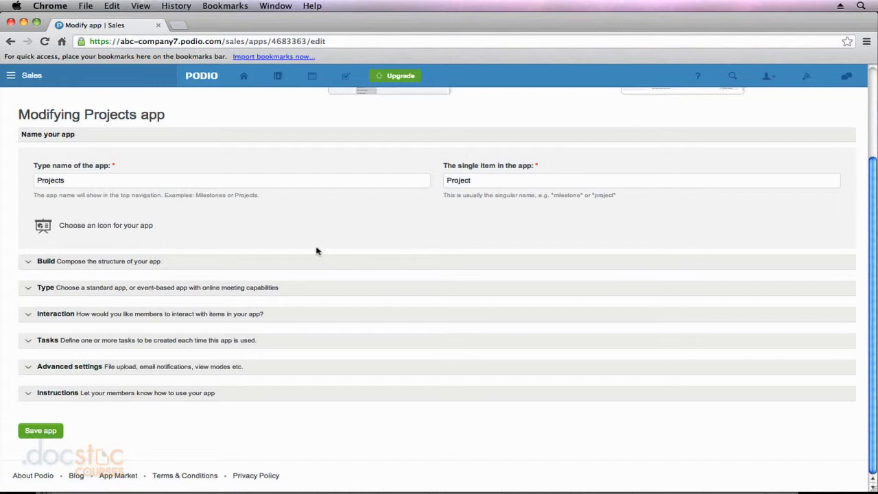
Step: Expand the Projects app's automatic Tasks settings to reach the empty task entry field
click(29, 342)
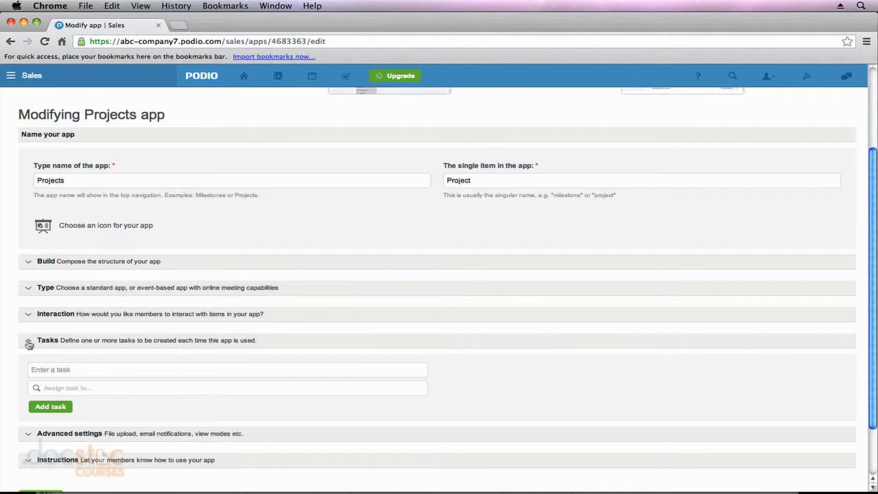
scroll(17, 332, down, 1)
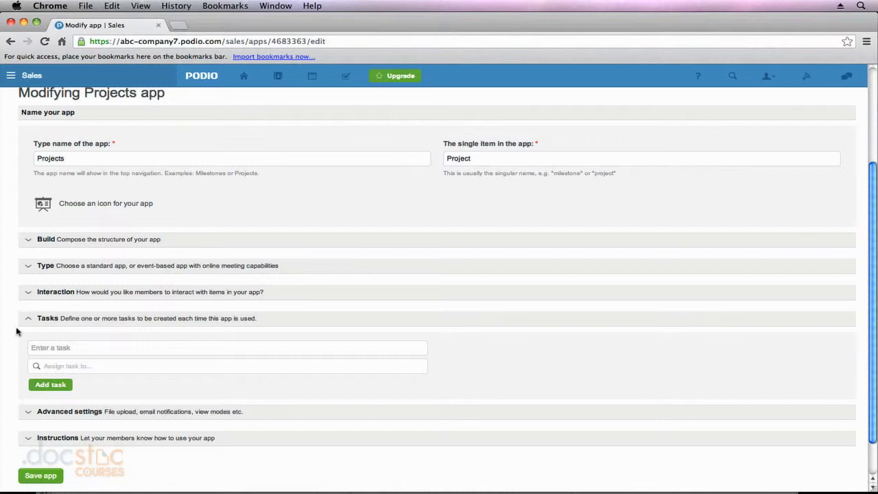
scroll(17, 332, down, 1)
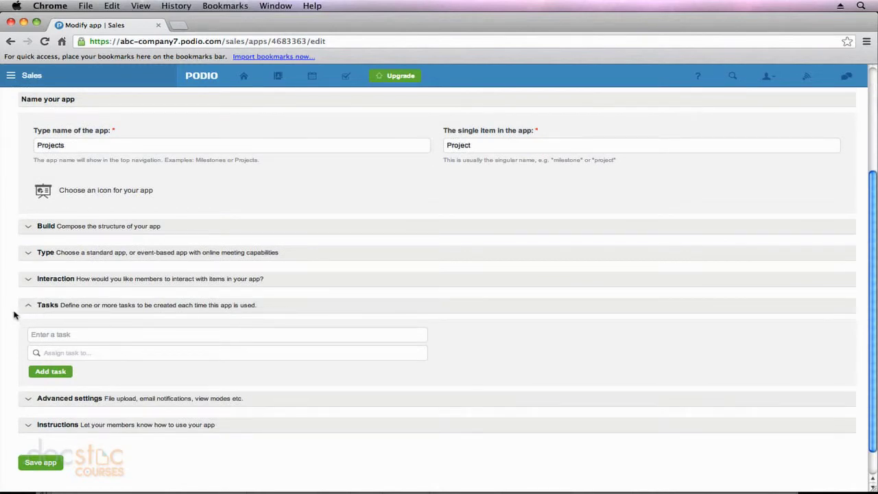
scroll(15, 316, down, 1)
Step: Title the automatic task 'Review New Project' and list the members available as assignees
click(77, 332)
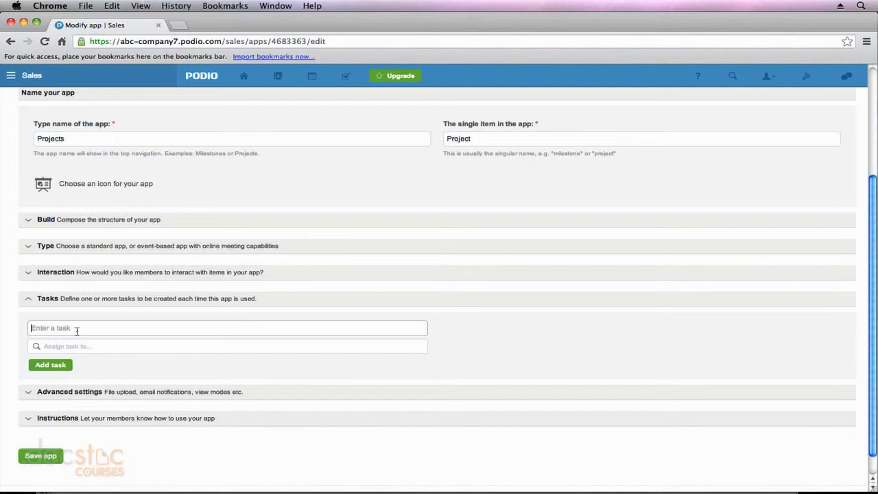
text(R)
text(eview Projec)
text(t)
key(BackSpace)
key(BackSpace)
key(BackSpace)
key(BackSpace)
key(BackSpace)
key(BackSpace)
key(BackSpace)
text(New Pro)
text(ject)
click(80, 345)
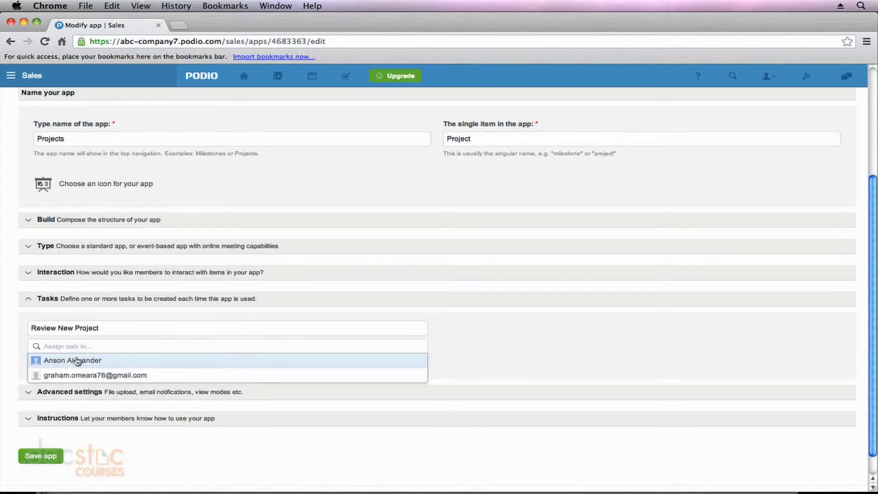
Step: Assign 'Review New Project' to the first team member from the suggestion list
click(77, 362)
click(11, 341)
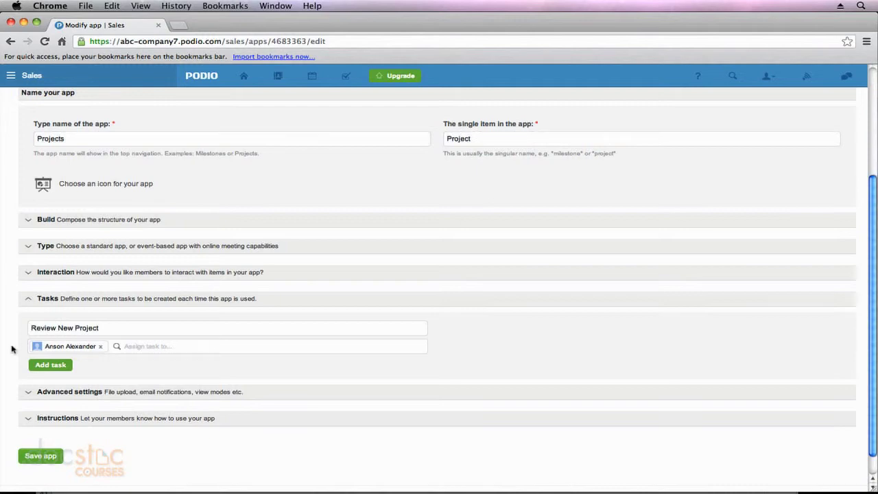
scroll(13, 348, down, 1)
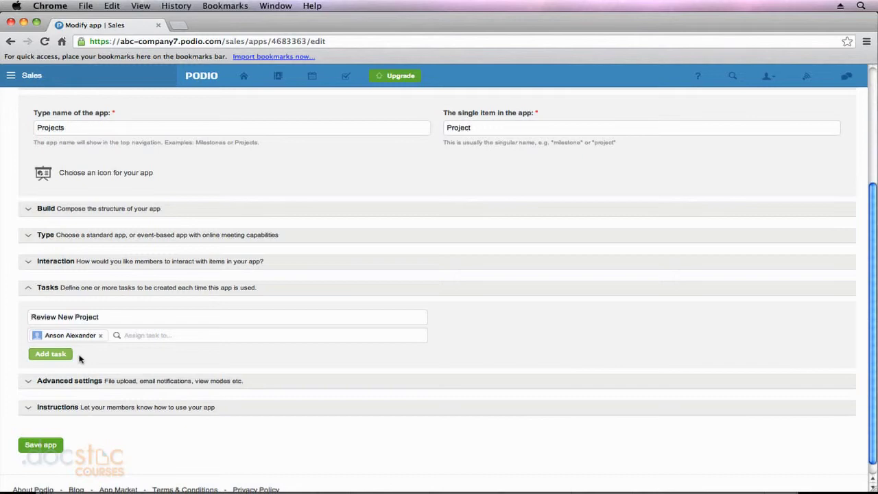
Step: Add a second team member as another assignee of 'Review New Project'
click(131, 337)
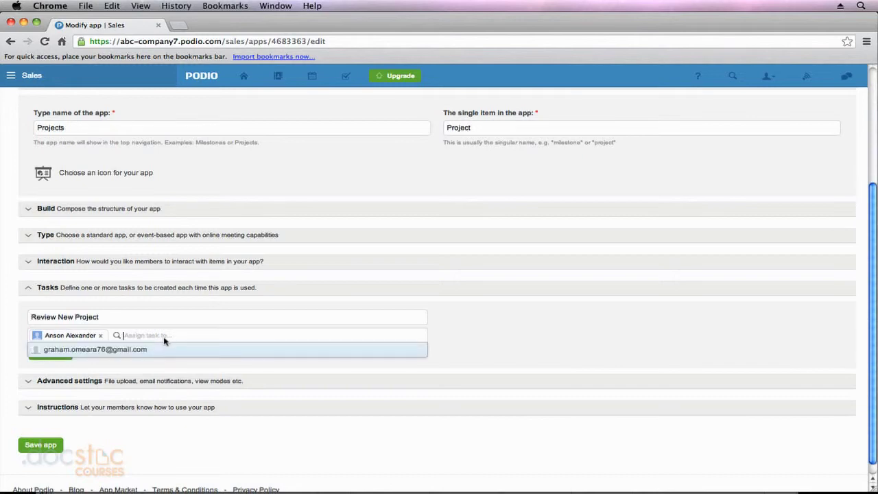
click(118, 351)
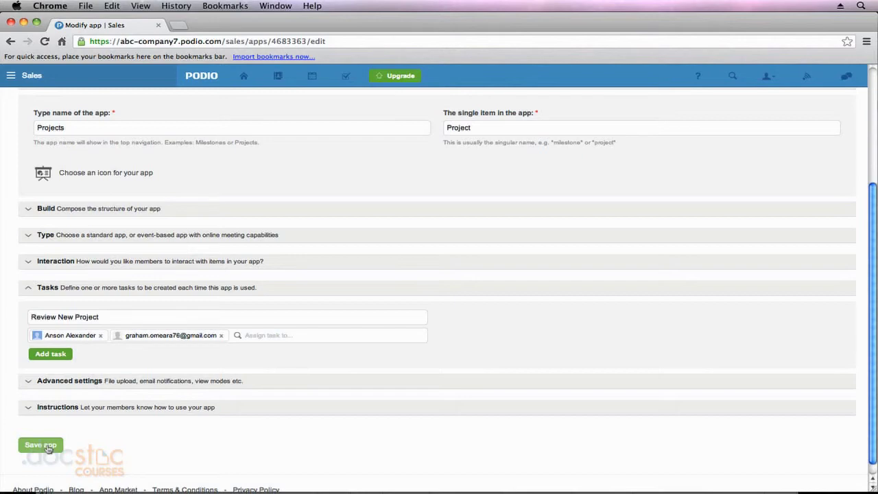
Step: Expand the app's Type settings to show the Standard and Event options
click(27, 236)
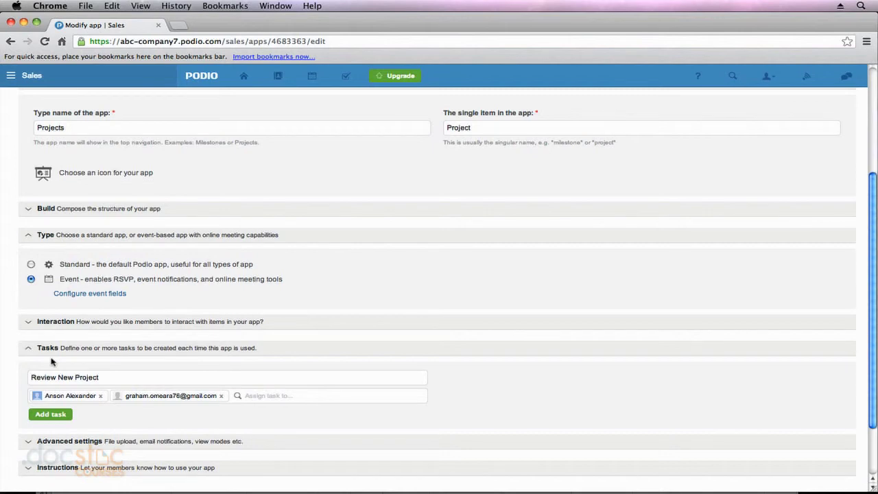
scroll(51, 362, down, 1)
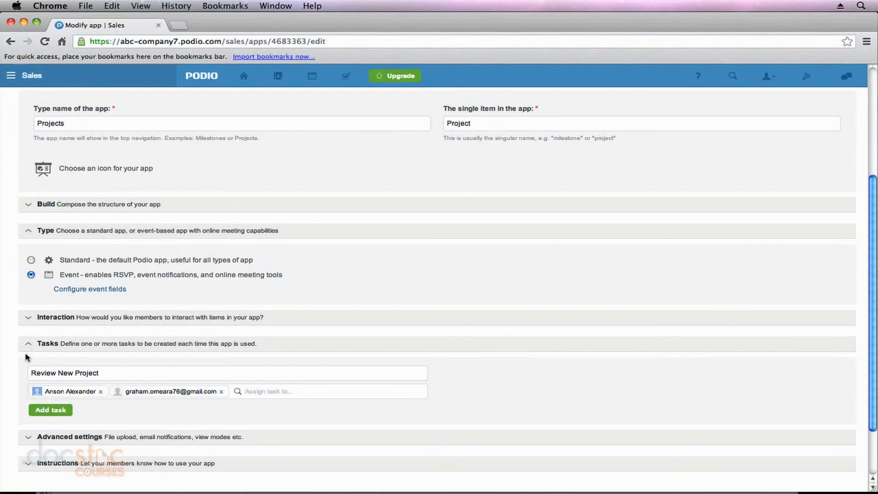